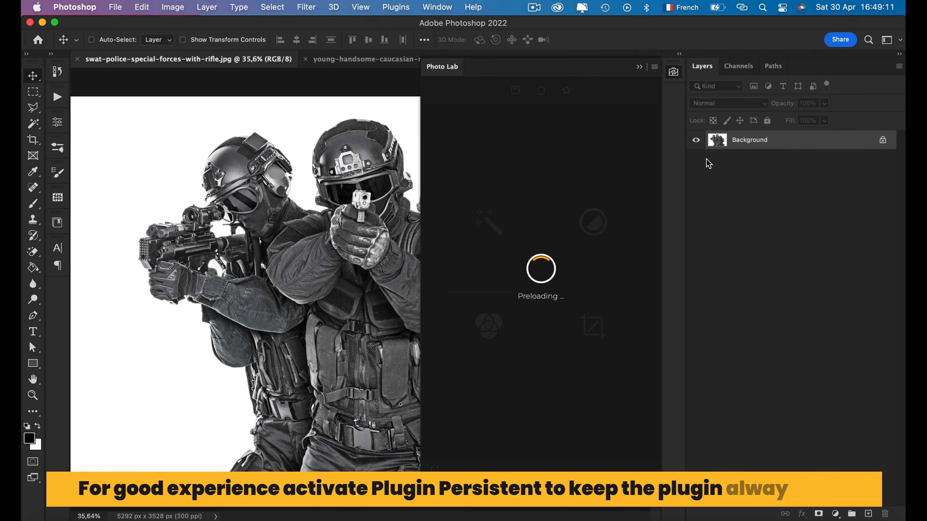
Enable the Plugin Persistent option in the Photo Lab plugin's settings and return to its home view.
{"action": "left_click", "coordinate": [654, 67]}
{"action": "left_click", "coordinate": [663, 83]}
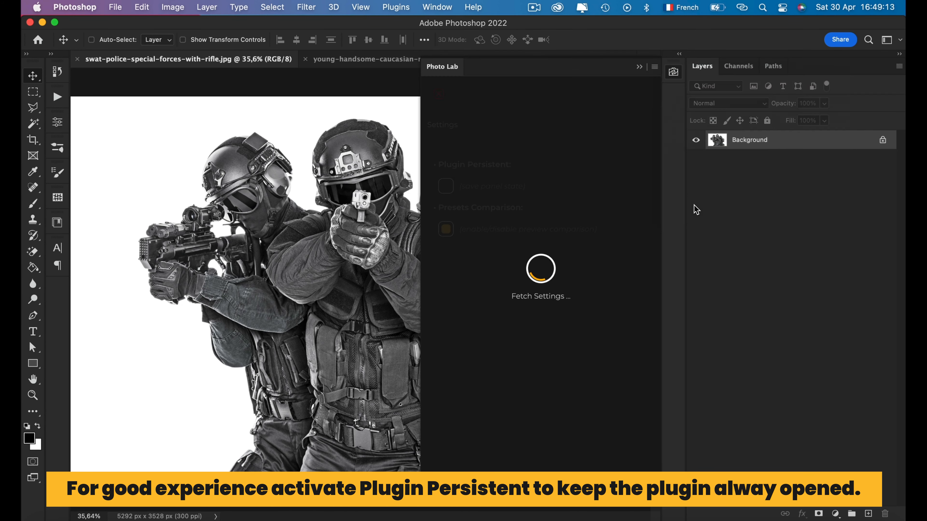
{"action": "left_click", "coordinate": [481, 188]}
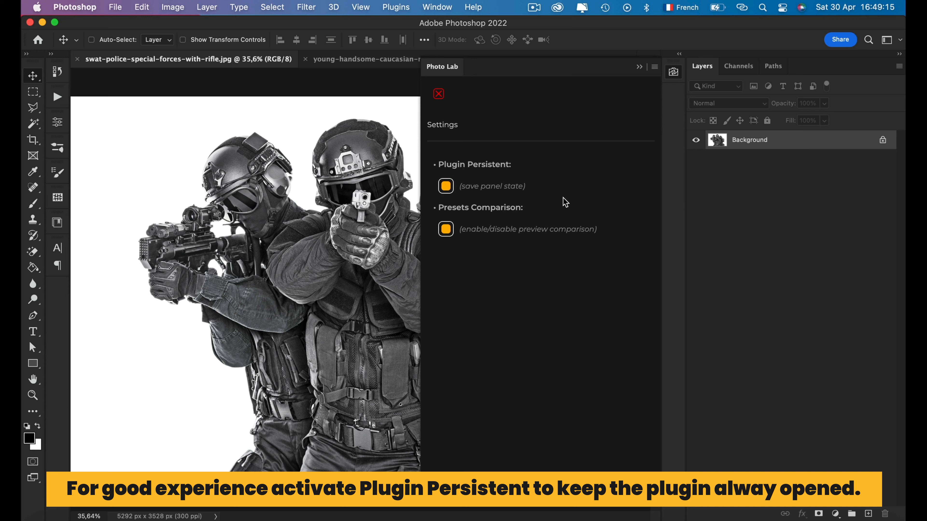
{"action": "left_click", "coordinate": [439, 93]}
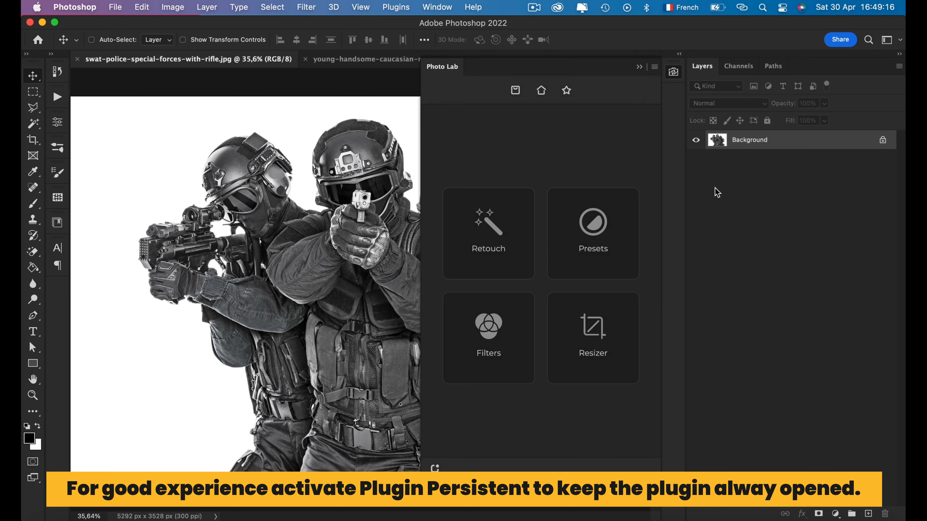
Open the Resizer module of the Photo Lab plugin.
{"action": "left_click", "coordinate": [673, 72]}
{"action": "left_click", "coordinate": [678, 75]}
{"action": "left_click", "coordinate": [587, 342]}
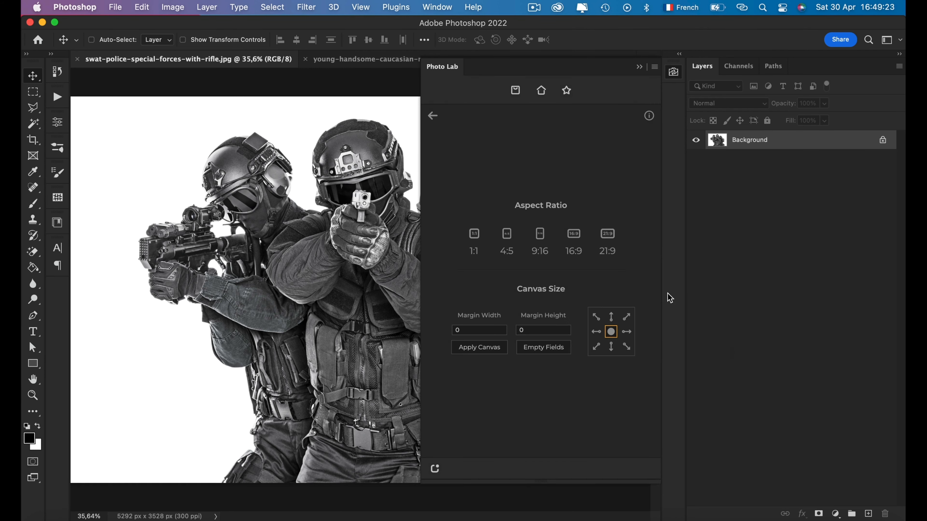
Extend the police photo's canvas to a 1:1 aspect ratio with the Resizer and view the full canvas.
{"action": "left_click", "coordinate": [540, 237]}
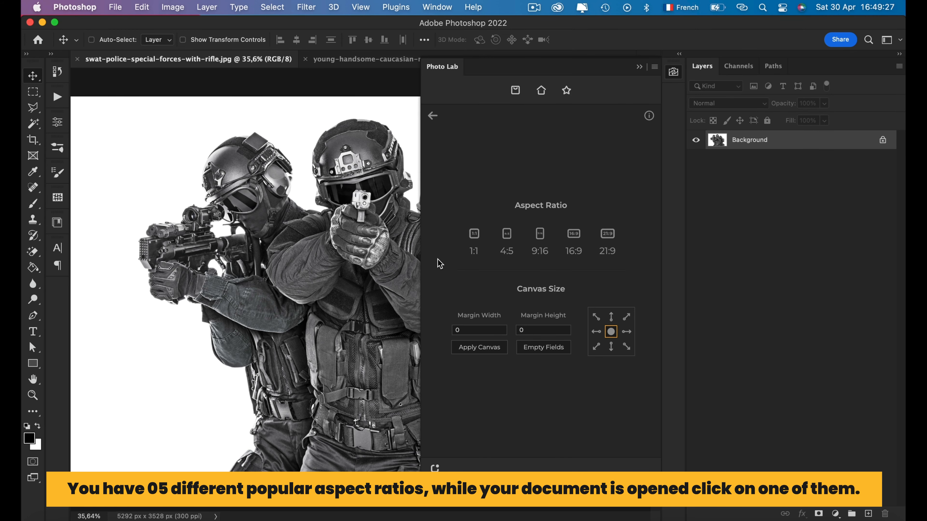
{"action": "left_click", "coordinate": [474, 235]}
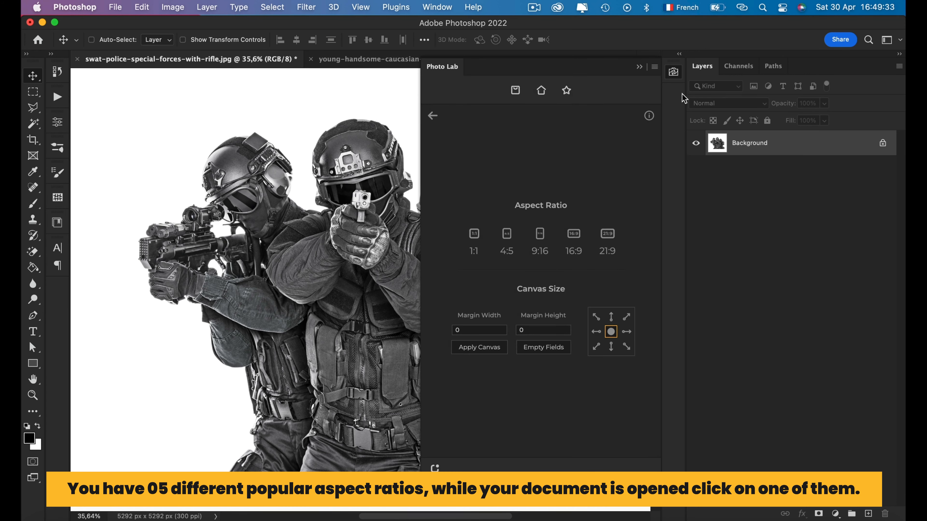
{"action": "left_click", "coordinate": [674, 72]}
{"action": "key", "text": "super+0"}
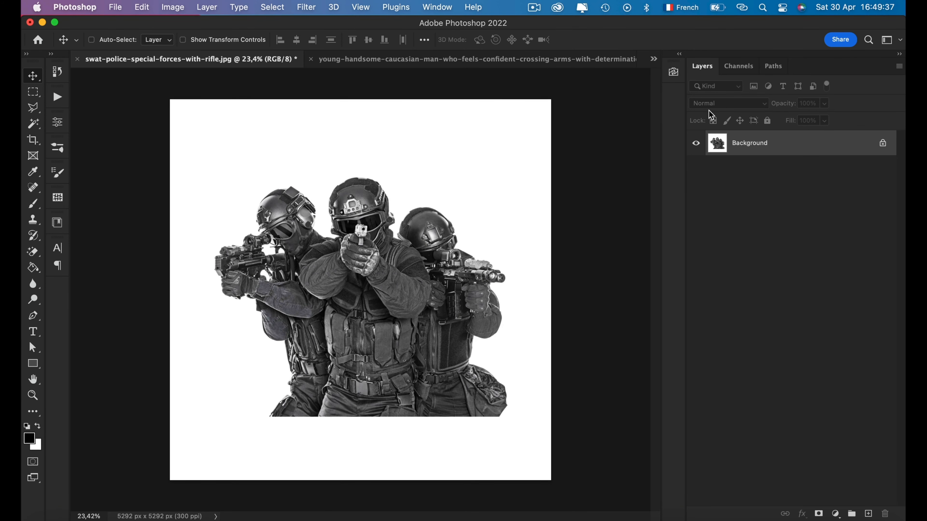
Try the 4:5, 16:9 and 21:9 aspect ratios in succession on the police photo's canvas.
{"action": "left_click", "coordinate": [672, 73]}
{"action": "left_click", "coordinate": [507, 237]}
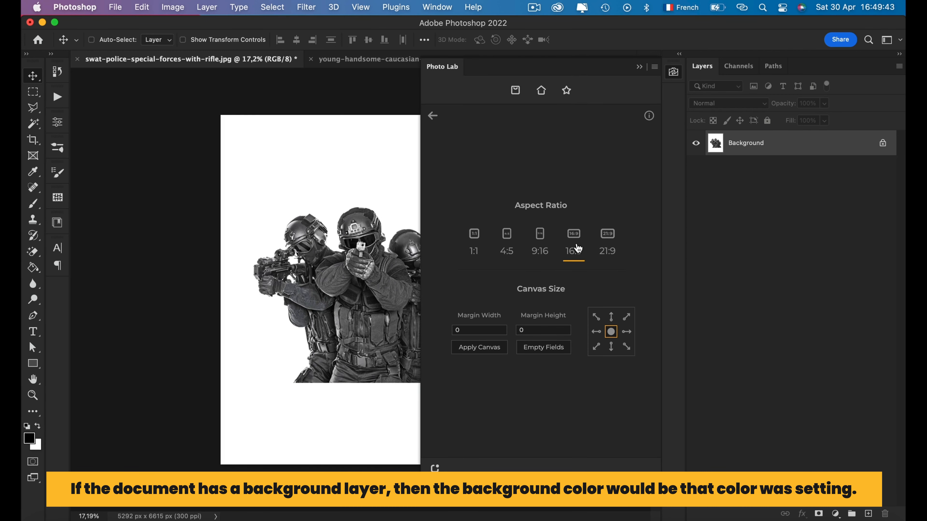
{"action": "left_click", "coordinate": [566, 243]}
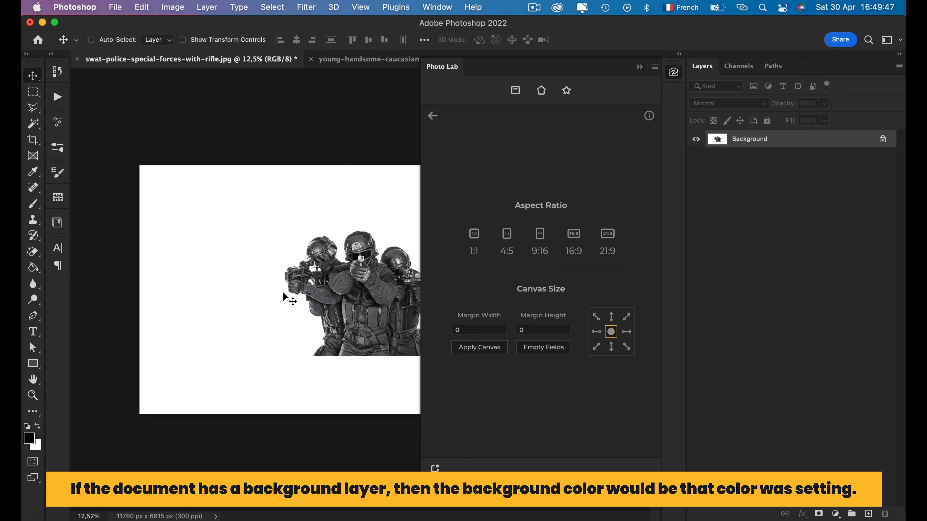
{"action": "scroll", "coordinate": [283, 292], "scroll_direction": "up", "scroll_amount": 2}
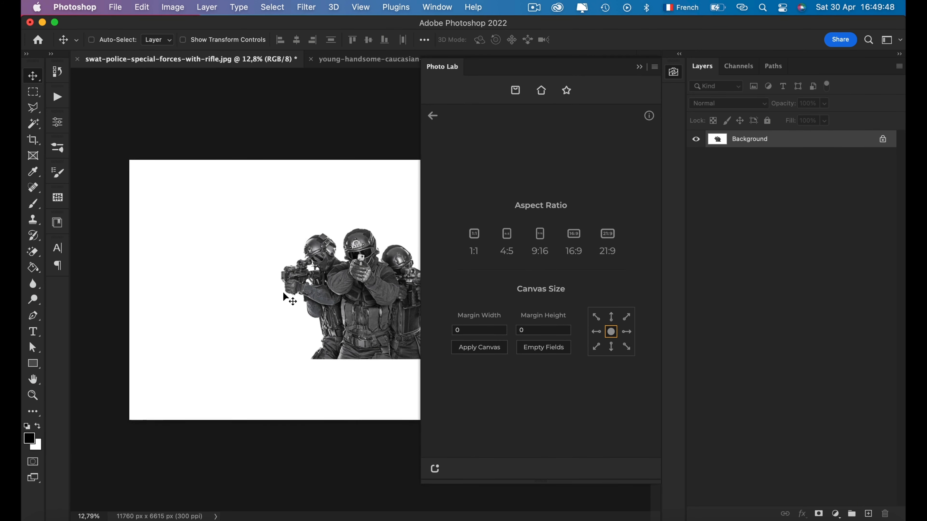
{"action": "left_click", "coordinate": [617, 236]}
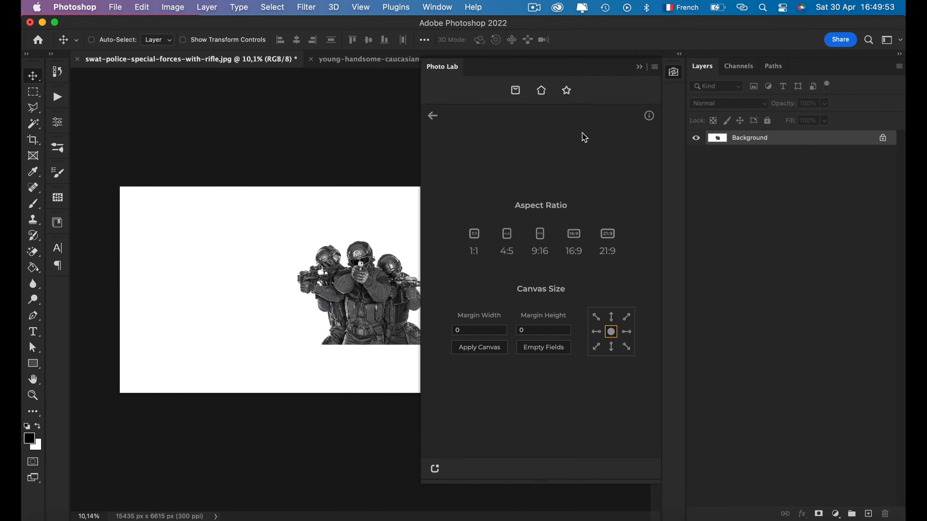
{"action": "left_click", "coordinate": [673, 72]}
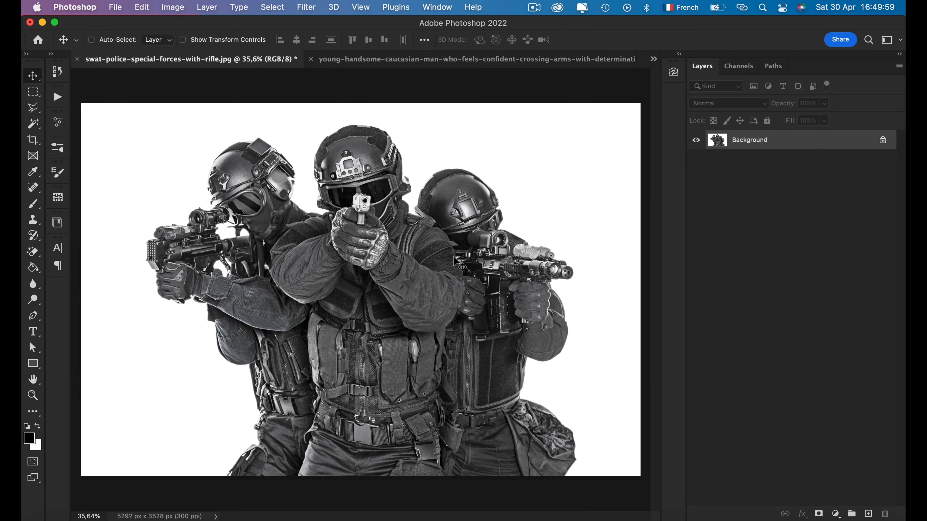
Extend the canvas to 16:9 with the Background layer locked, inspect the added area, and undo the resize.
{"action": "left_click", "coordinate": [673, 72]}
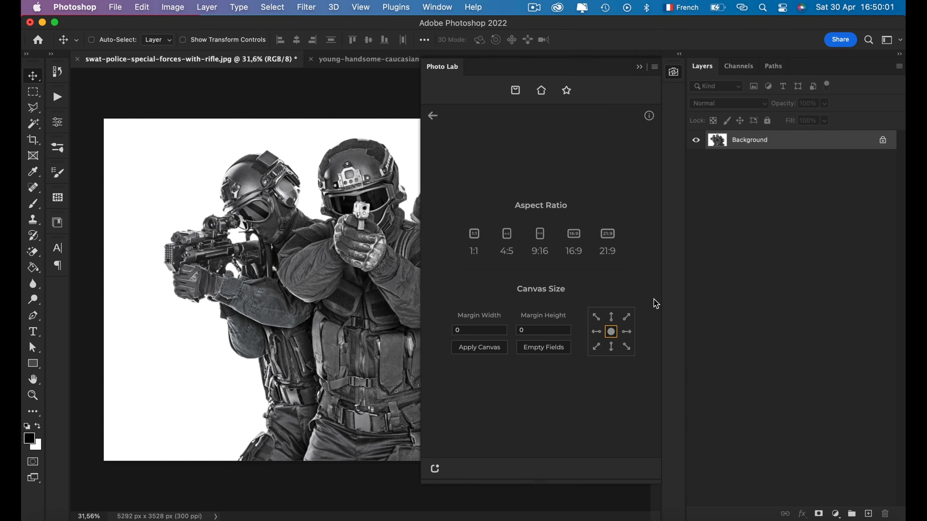
{"action": "left_click", "coordinate": [573, 237]}
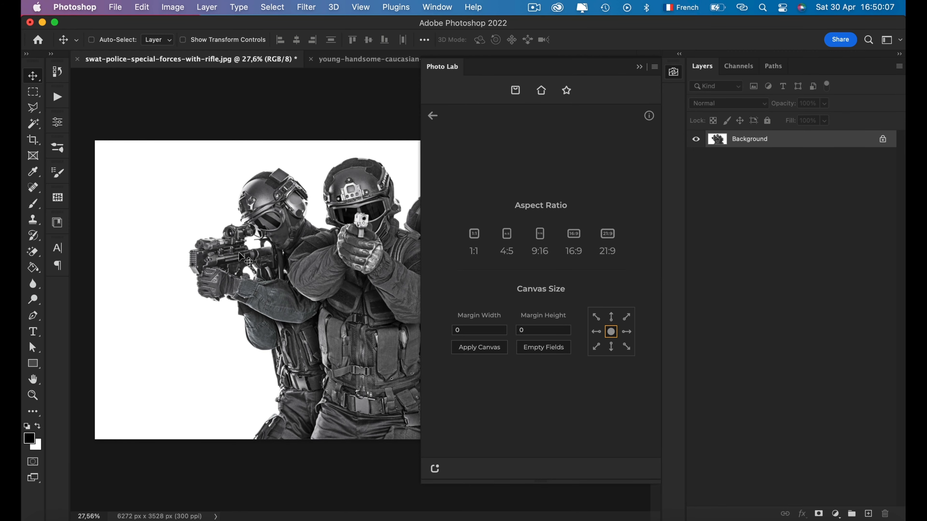
{"action": "left_click", "coordinate": [673, 72]}
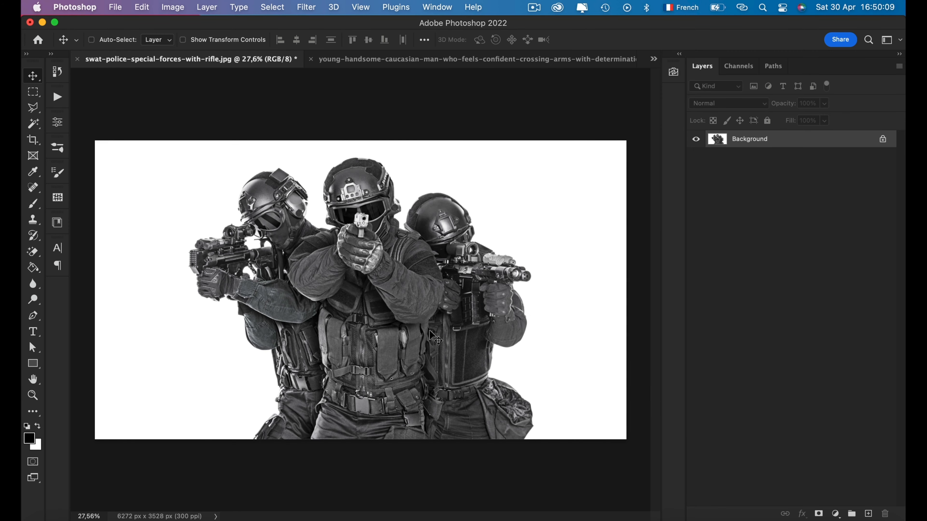
{"action": "scroll", "coordinate": [430, 330], "scroll_direction": "up", "scroll_amount": 5}
{"action": "scroll", "coordinate": [429, 331], "scroll_direction": "right", "scroll_amount": 10}
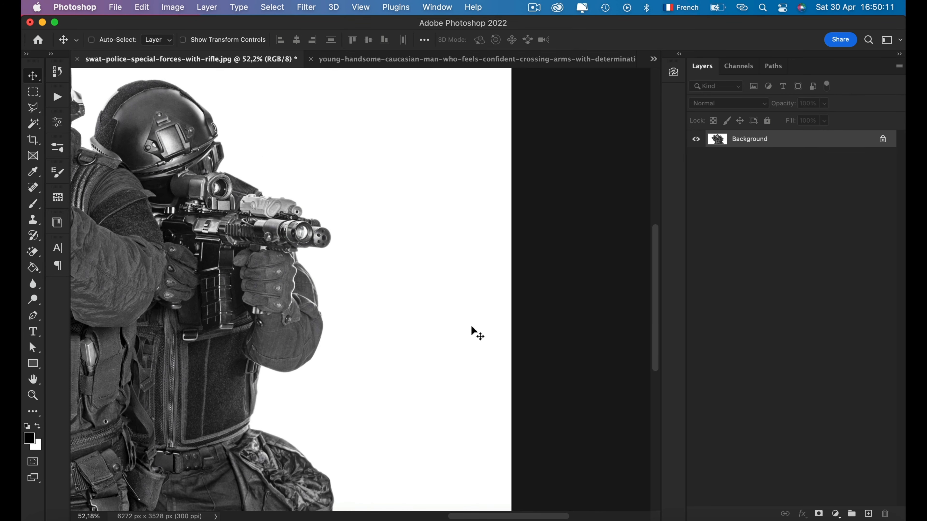
{"action": "scroll", "coordinate": [473, 282], "scroll_direction": "down", "scroll_amount": 5}
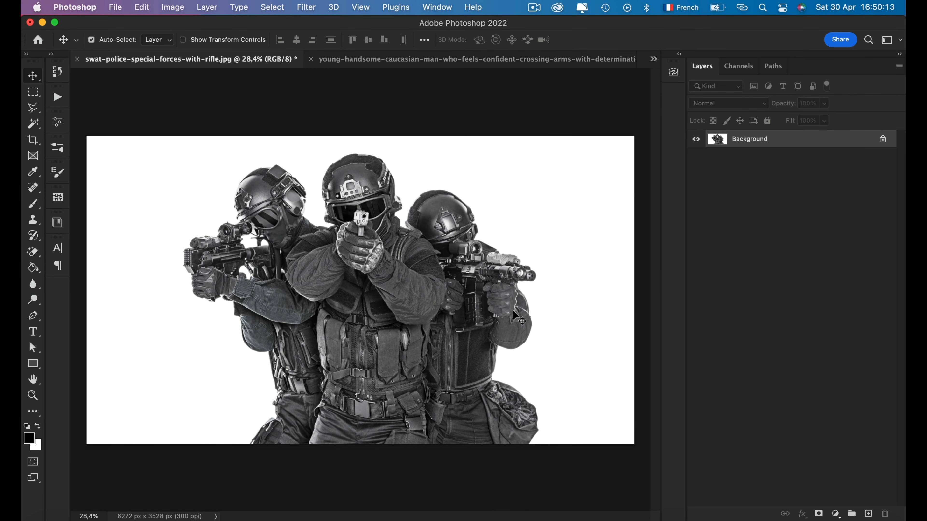
{"action": "key", "text": "super+z"}
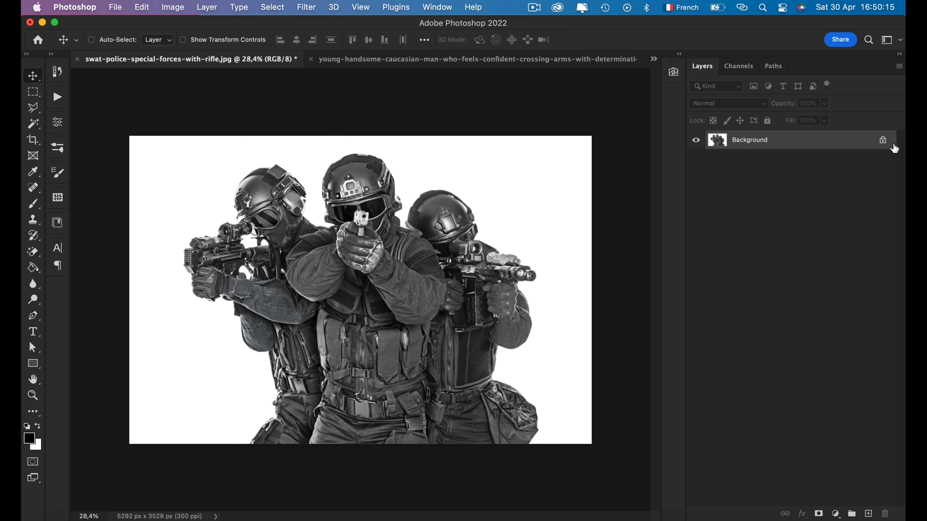
Unlock the Background layer of the police photo to make it a regular layer.
{"action": "left_click", "coordinate": [882, 139]}
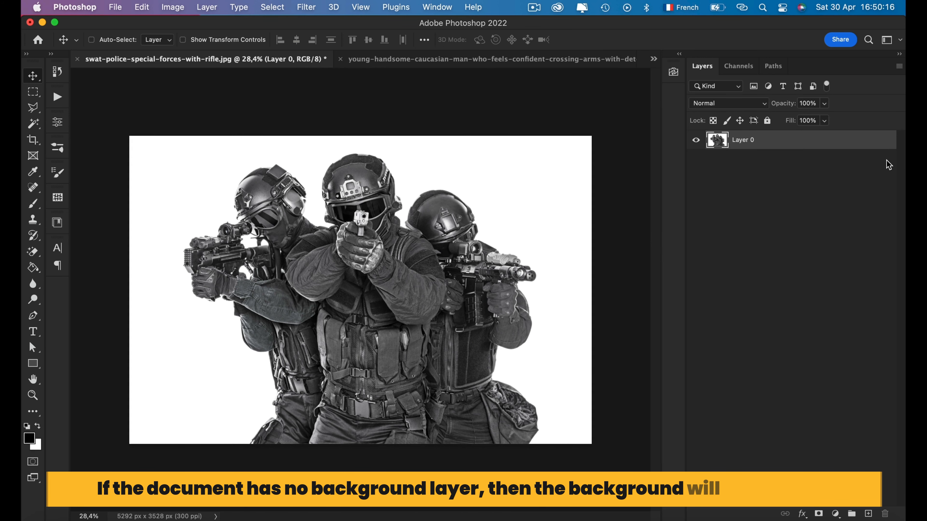
{"action": "double_click", "coordinate": [741, 139]}
{"action": "type", "text": "lla"}
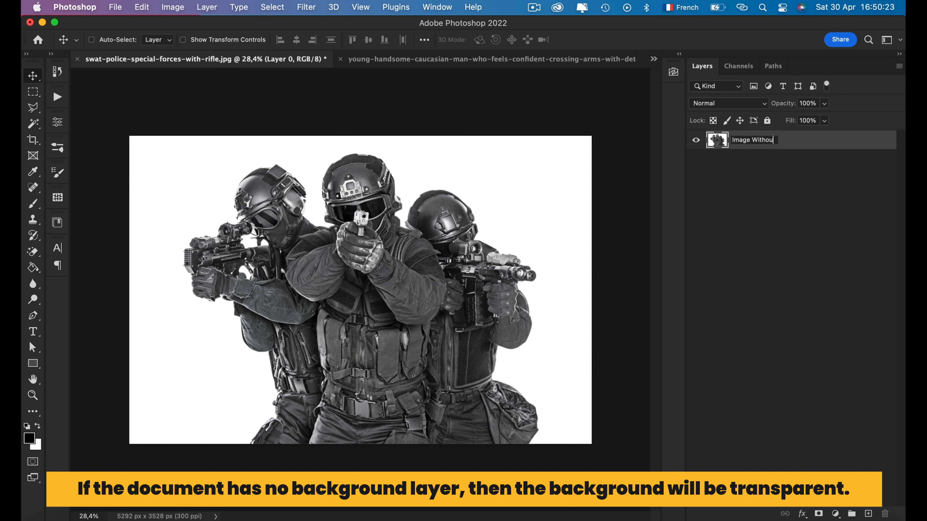
{"action": "type", "text": "ge Without Background"}
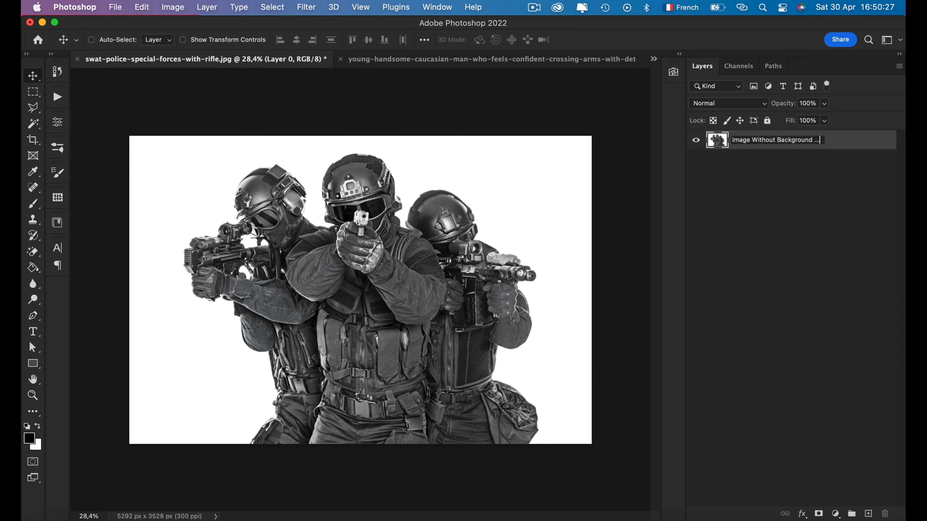
{"action": "key", "text": "Escape"}
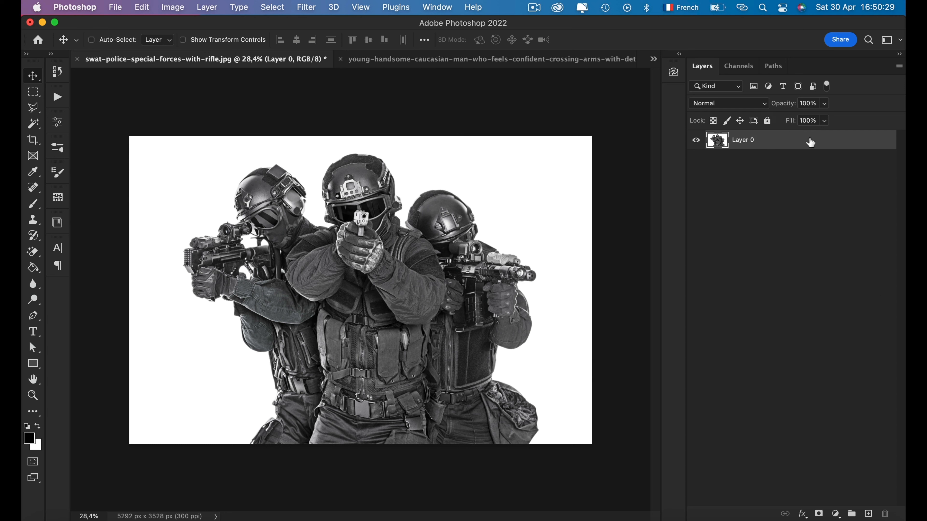
Extend the unlocked police photo's canvas to a 16:9 aspect ratio with the Resizer.
{"action": "left_click", "coordinate": [675, 71]}
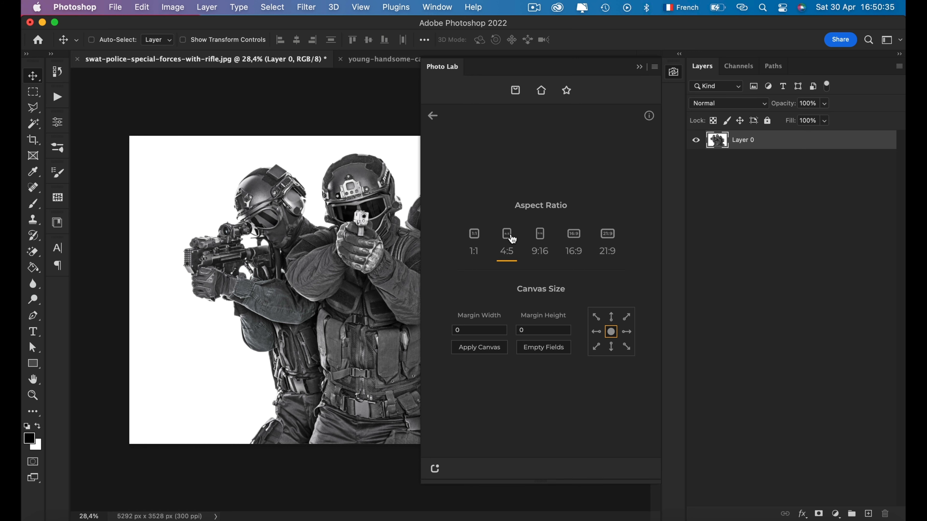
{"action": "left_click", "coordinate": [574, 237]}
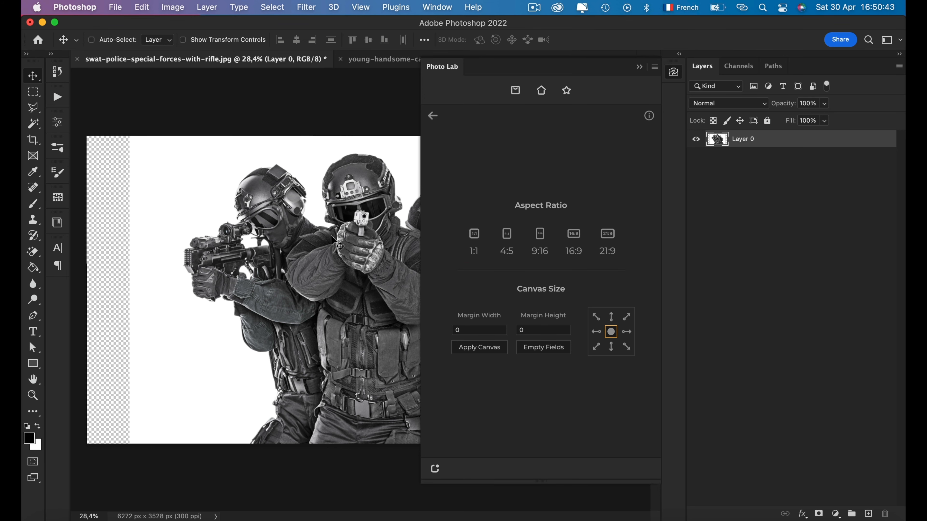
{"action": "key", "text": "super+0"}
{"action": "key", "text": "super+minus"}
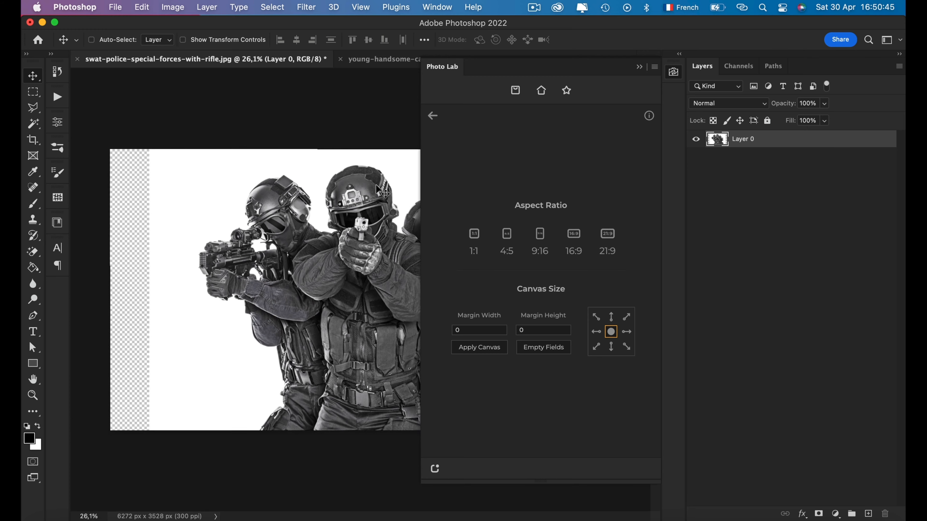
Extend the same canvas to a 1:1 aspect ratio and examine the area added around the photo.
{"action": "left_click", "coordinate": [480, 240]}
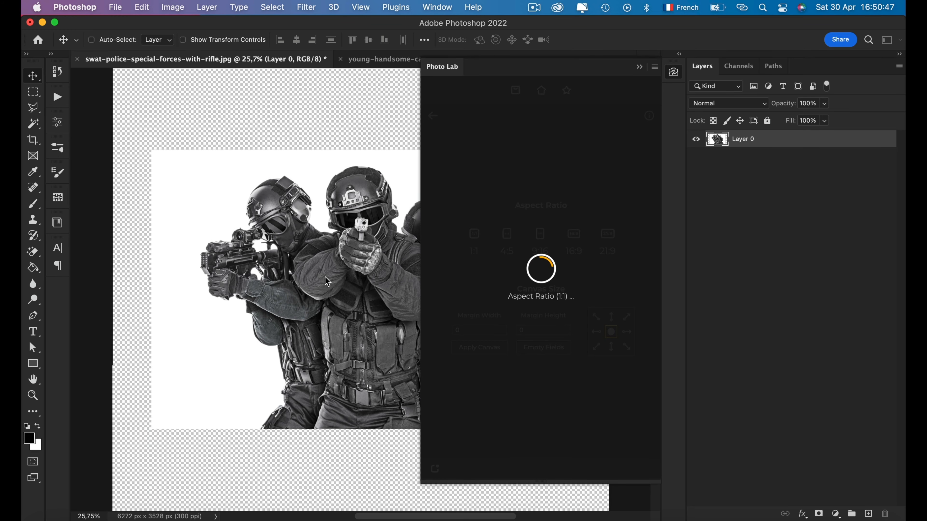
{"action": "key", "text": "super+0"}
{"action": "scroll", "coordinate": [231, 242], "scroll_direction": "up", "scroll_amount": 5}
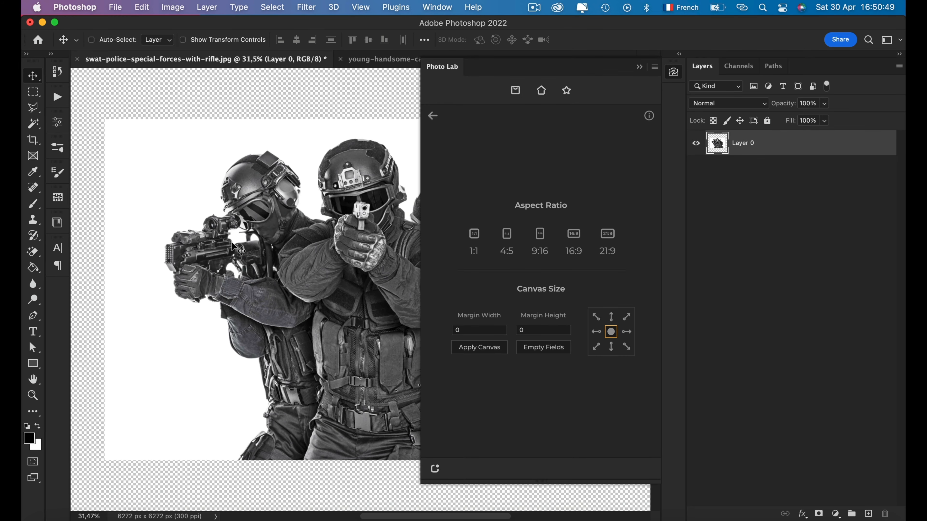
{"action": "scroll", "coordinate": [232, 243], "scroll_direction": "down", "scroll_amount": 3}
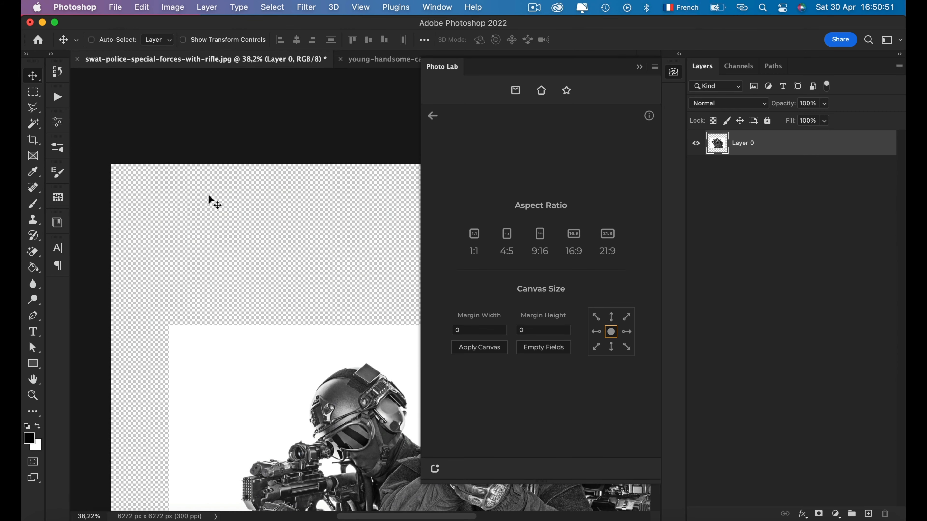
{"action": "key", "text": "super+0"}
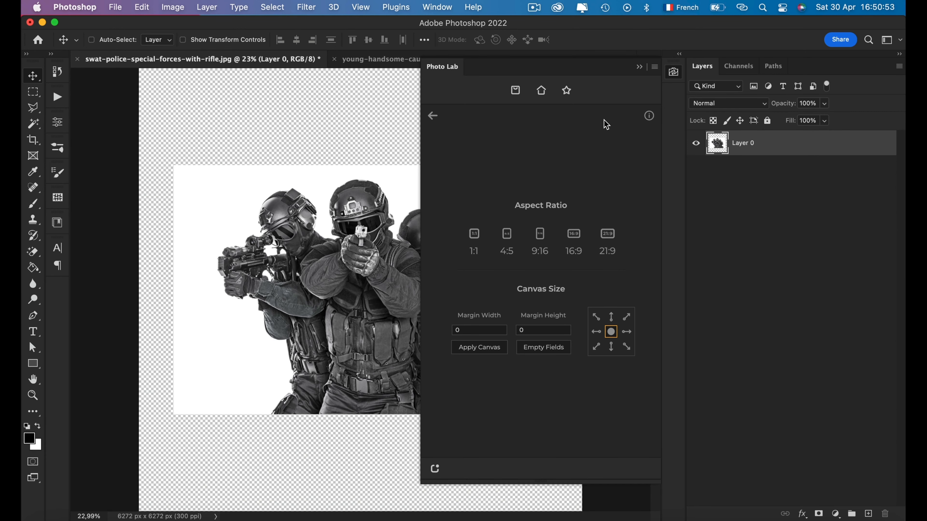
Try moving the photo layer slightly upward on the square canvas, and undo the move.
{"action": "left_click", "coordinate": [673, 72]}
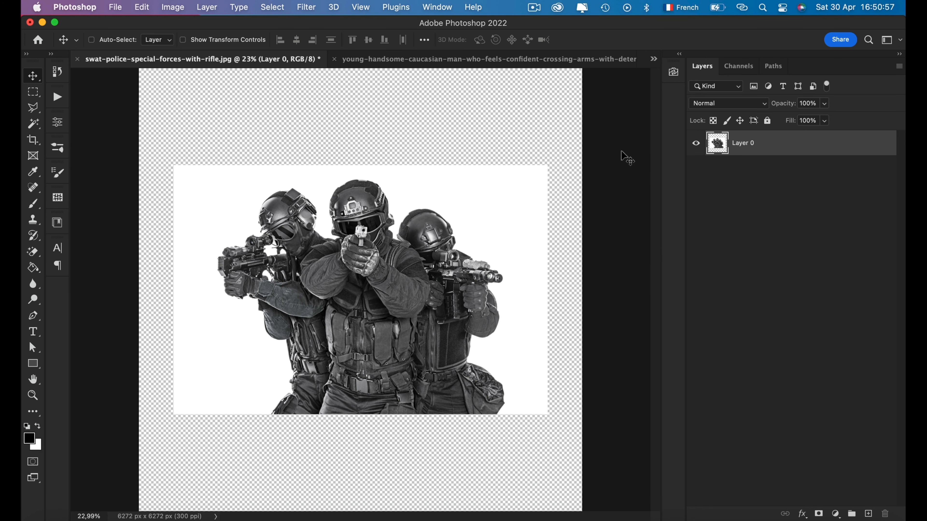
{"action": "left_click_drag", "start_coordinate": [445, 223], "coordinate": [454, 178]}
{"action": "key", "text": "super+z"}
{"action": "left_click", "coordinate": [674, 73]}
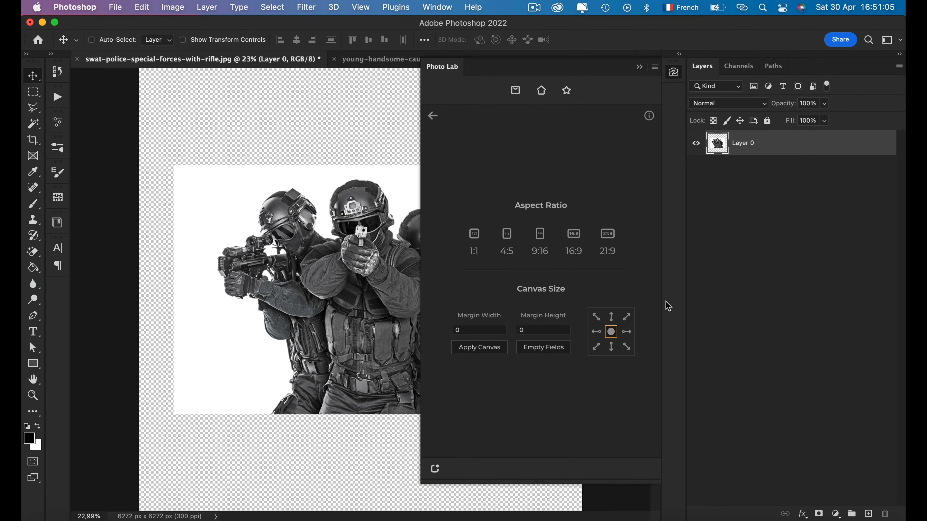
Switch to the photo of the man with crossed arms and set the margin width and height to 1000 in the Resizer.
{"action": "left_click", "coordinate": [399, 54]}
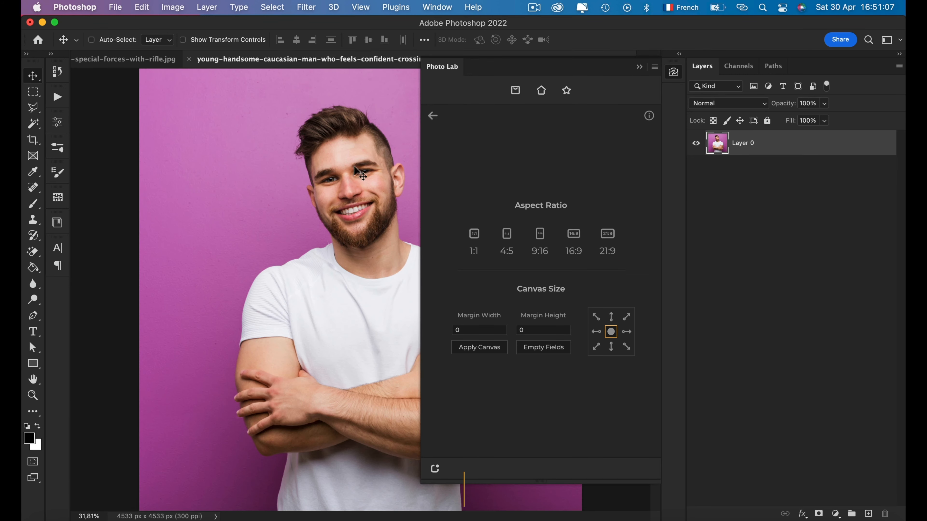
{"action": "key", "text": "super+0"}
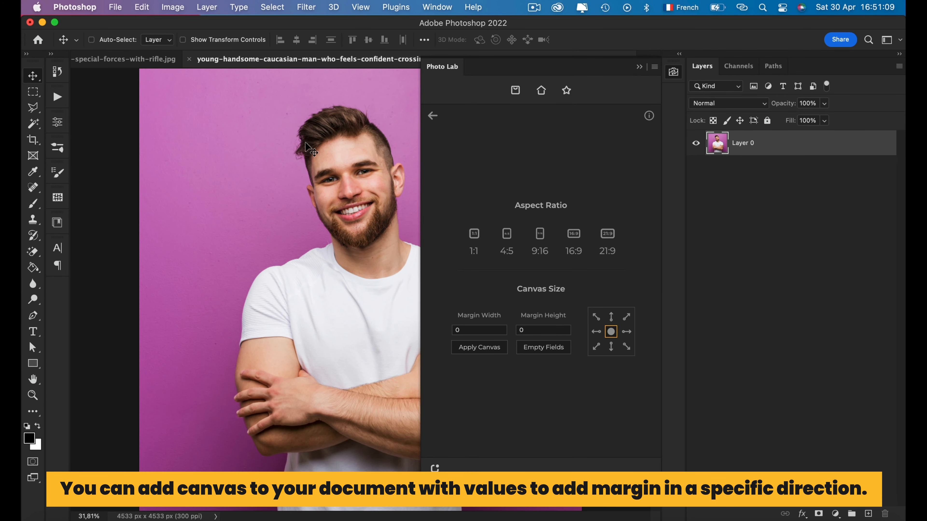
{"action": "scroll", "coordinate": [303, 145], "scroll_direction": "down", "scroll_amount": 3}
{"action": "scroll", "coordinate": [304, 146], "scroll_direction": "up", "scroll_amount": 2}
{"action": "scroll", "coordinate": [304, 146], "scroll_direction": "down", "scroll_amount": 1}
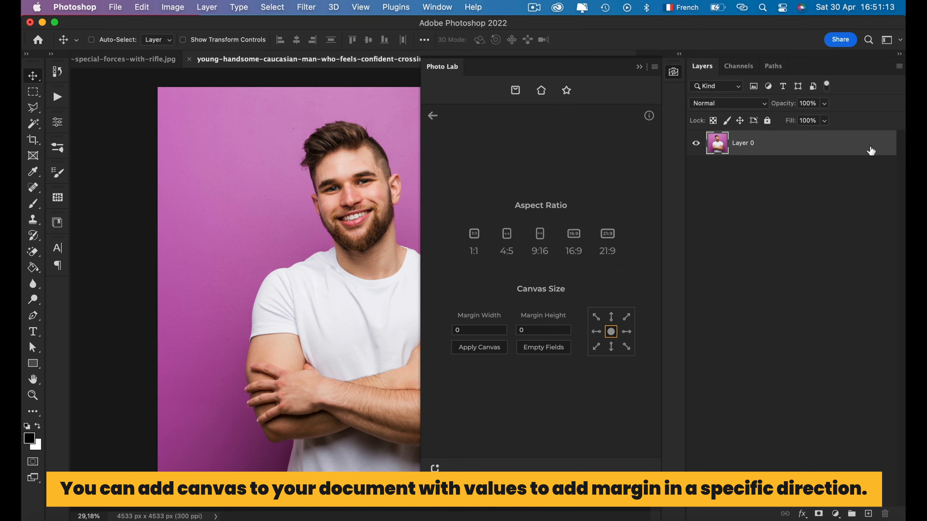
{"action": "left_click", "coordinate": [464, 330]}
{"action": "type", "text": "1000"}
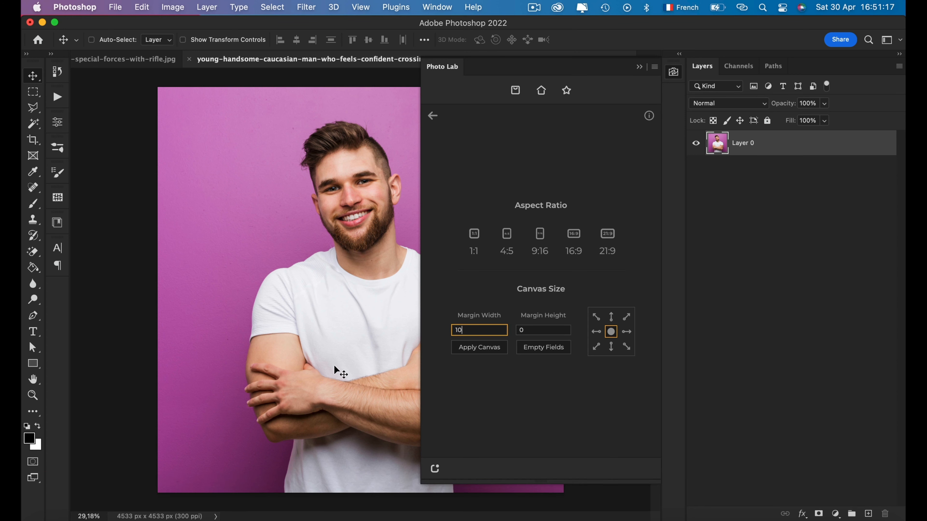
{"action": "key", "text": "Tab"}
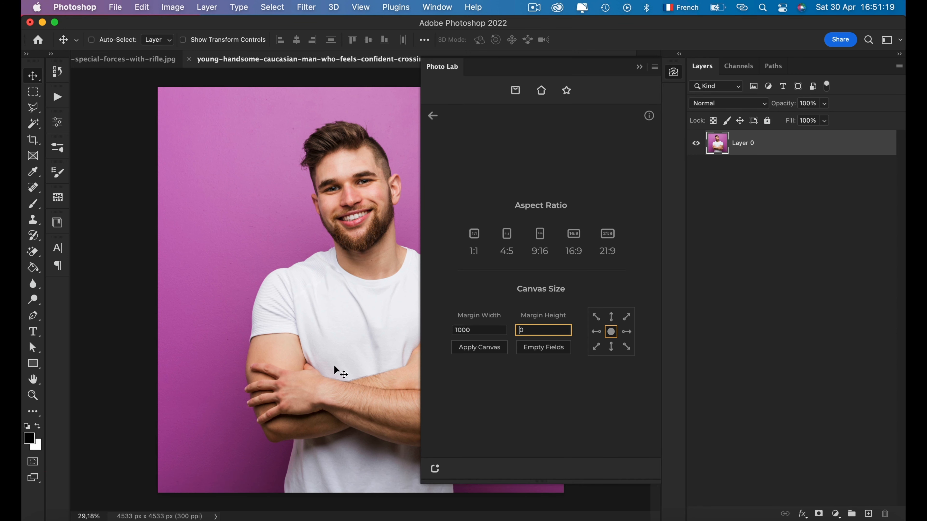
{"action": "type", "text": "1000"}
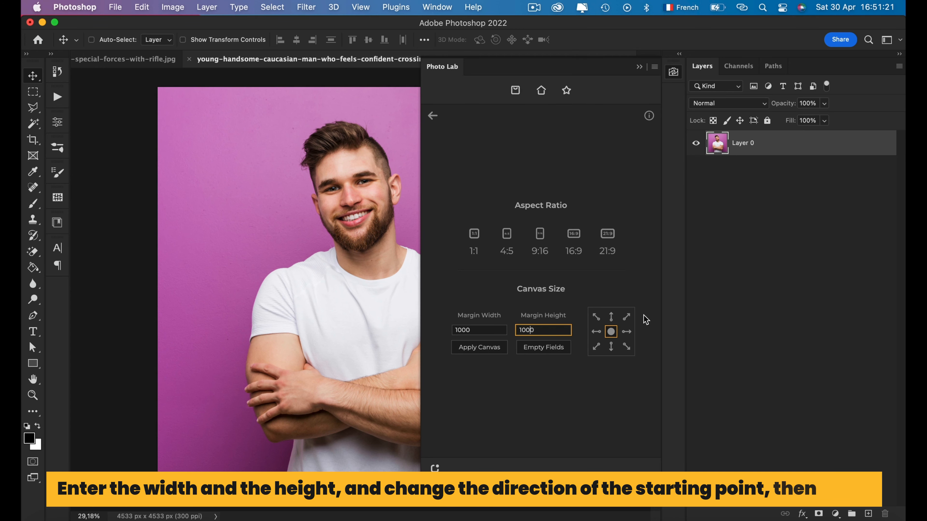
Choose the centre as the margin's starting point and apply the canvas extension.
{"action": "left_click", "coordinate": [596, 318]}
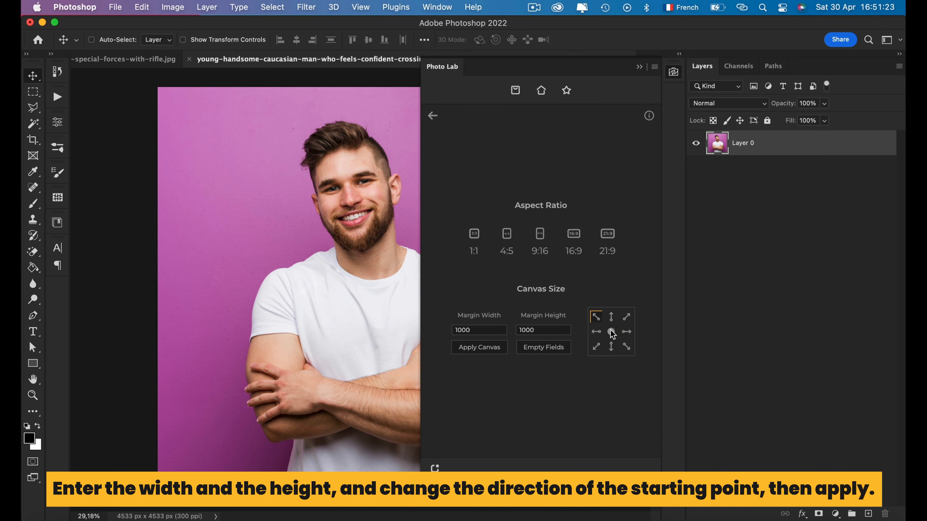
{"action": "left_click", "coordinate": [611, 332]}
{"action": "left_click", "coordinate": [483, 351]}
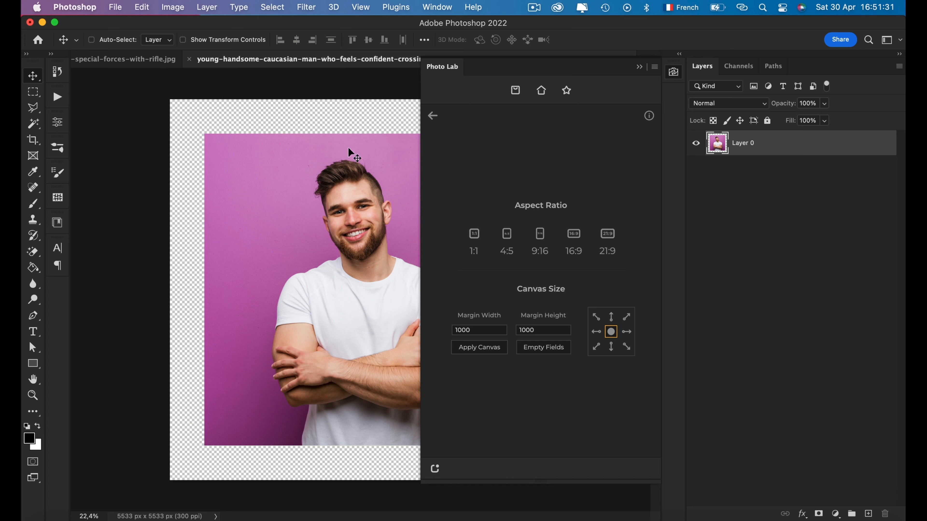
Extend the man's photo canvas from the centre by 3000 in width and 1000 in height, and examine the added area.
{"action": "left_click_drag", "start_coordinate": [497, 330], "coordinate": [417, 332]}
{"action": "type", "text": "3000"}
{"action": "key", "text": "Tab"}
{"action": "left_click", "coordinate": [479, 347]}
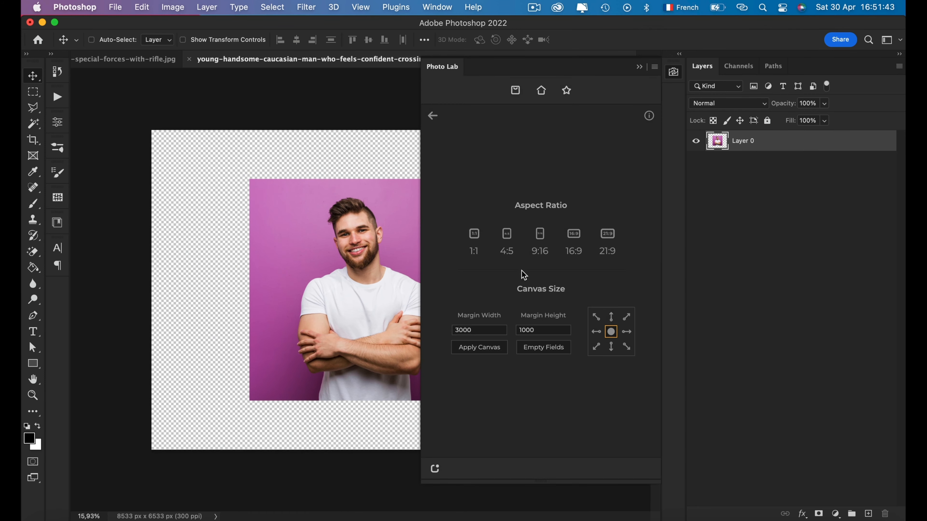
{"action": "scroll", "coordinate": [360, 124], "scroll_direction": "up", "scroll_amount": 3}
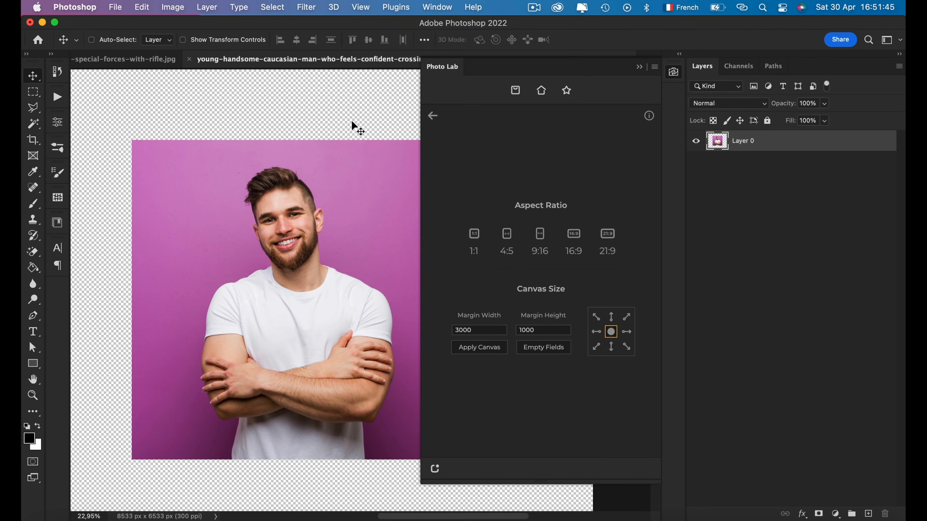
{"action": "scroll", "coordinate": [351, 119], "scroll_direction": "left", "scroll_amount": 5}
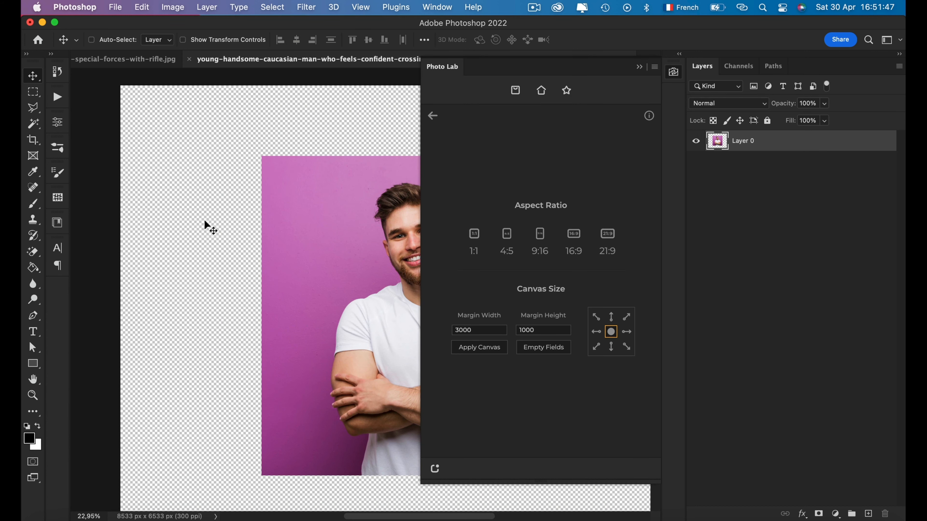
{"action": "scroll", "coordinate": [205, 221], "scroll_direction": "right", "scroll_amount": 3}
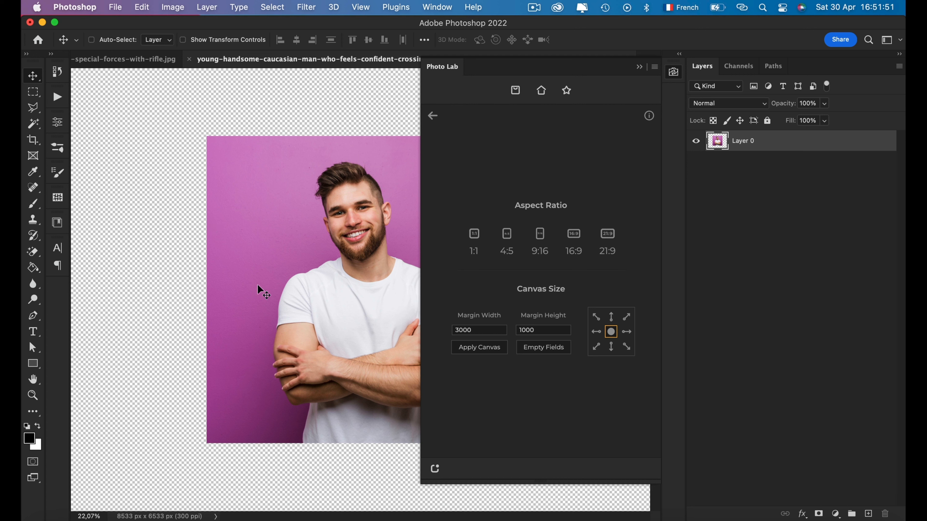
Extend the canvas by 4000 in width and 500 in height from the lower-left anchor, and view the whole canvas without the plugin panel.
{"action": "left_click", "coordinate": [596, 346]}
{"action": "double_click", "coordinate": [481, 331]}
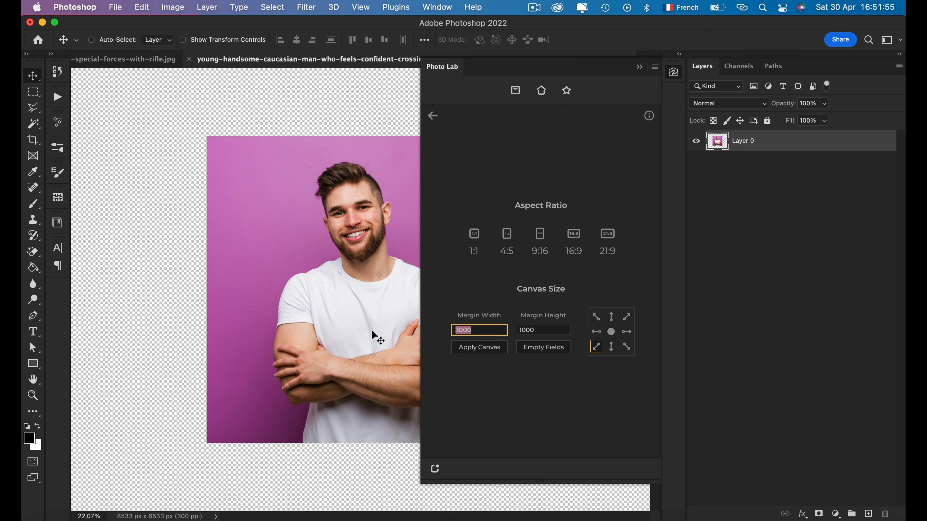
{"action": "type", "text": "4000"}
{"action": "key", "text": "Tab"}
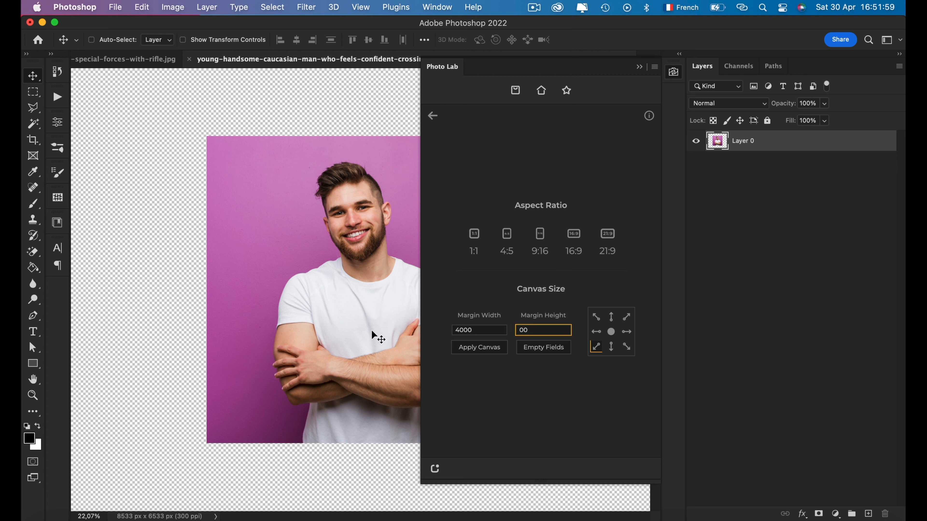
{"action": "type", "text": "5"}
{"action": "left_click", "coordinate": [493, 350]}
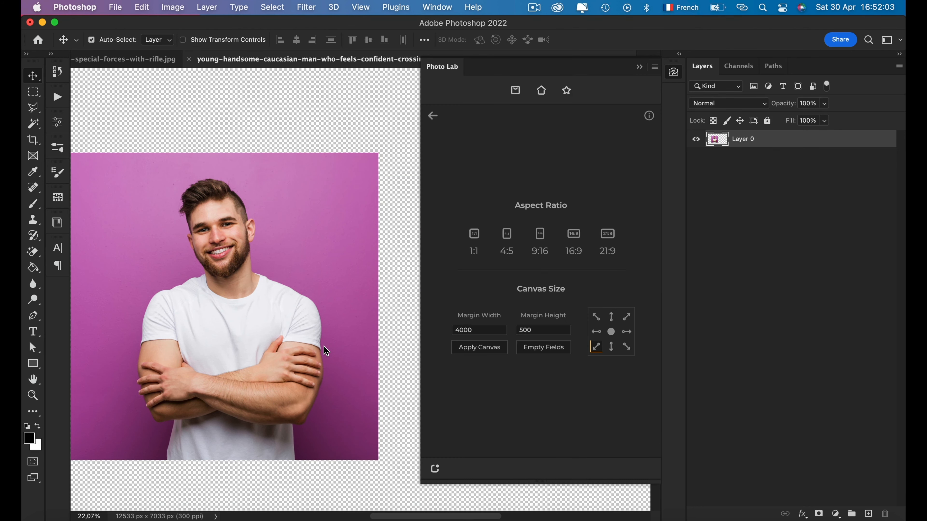
{"action": "left_click", "coordinate": [673, 73]}
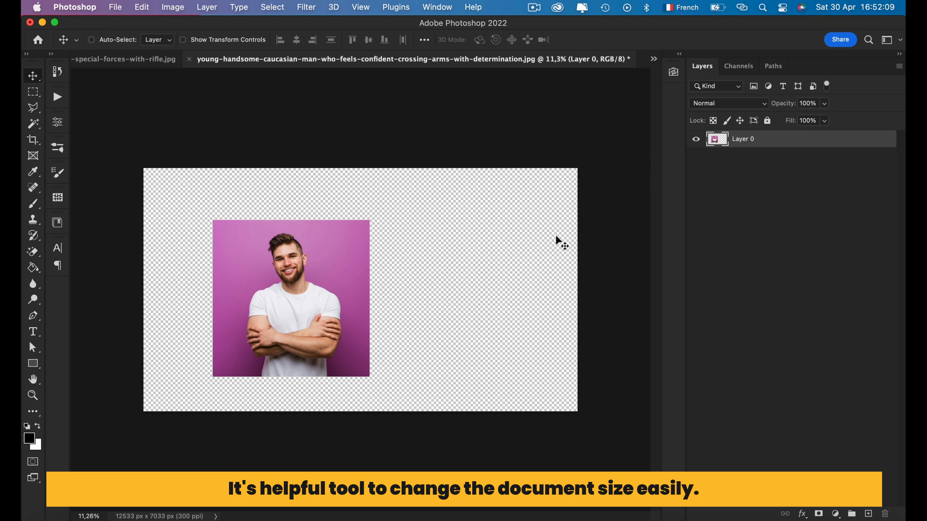
{"action": "key", "text": "super"}
{"action": "key", "text": "super+0"}
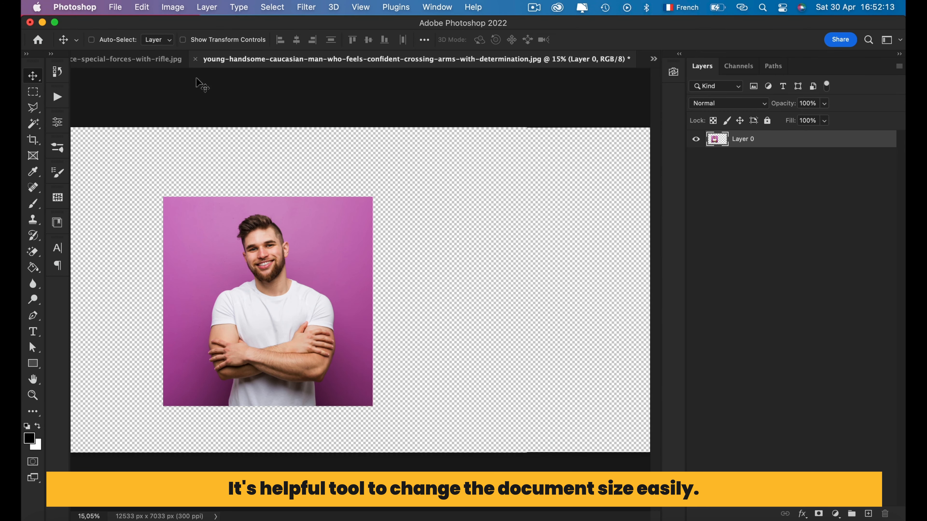
Return to the police photo and undo its 1:1 and 16:9 canvas extensions.
{"action": "left_click", "coordinate": [181, 59]}
{"action": "key", "text": "super"}
{"action": "key", "text": "super+z"}
{"action": "key", "text": "super+z"}
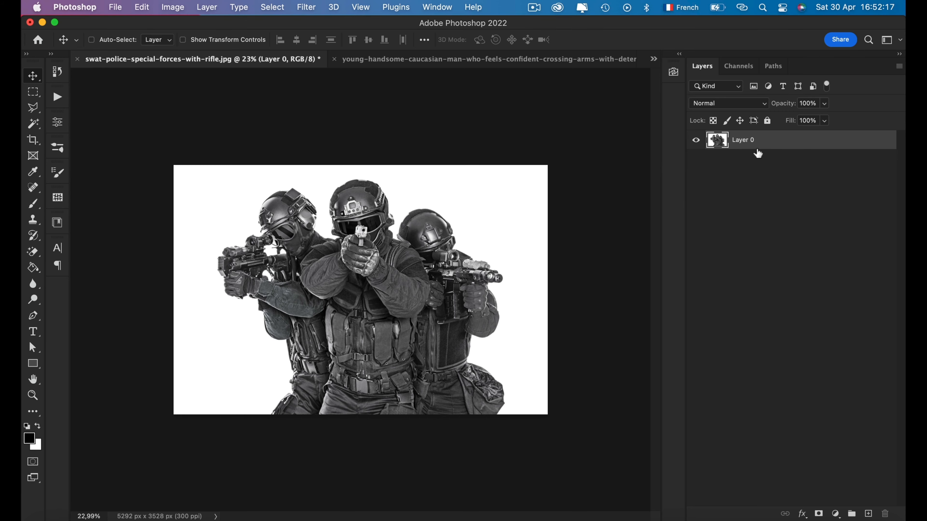
Convert the police photo's Layer 0 into a Background layer.
{"action": "left_click", "coordinate": [197, 5]}
{"action": "mouse_move", "coordinate": [214, 24]}
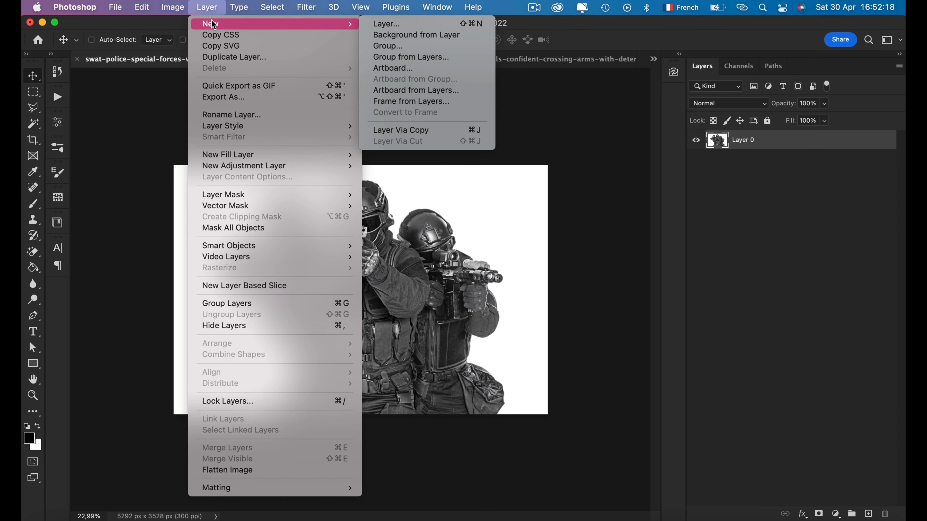
{"action": "left_click", "coordinate": [392, 37]}
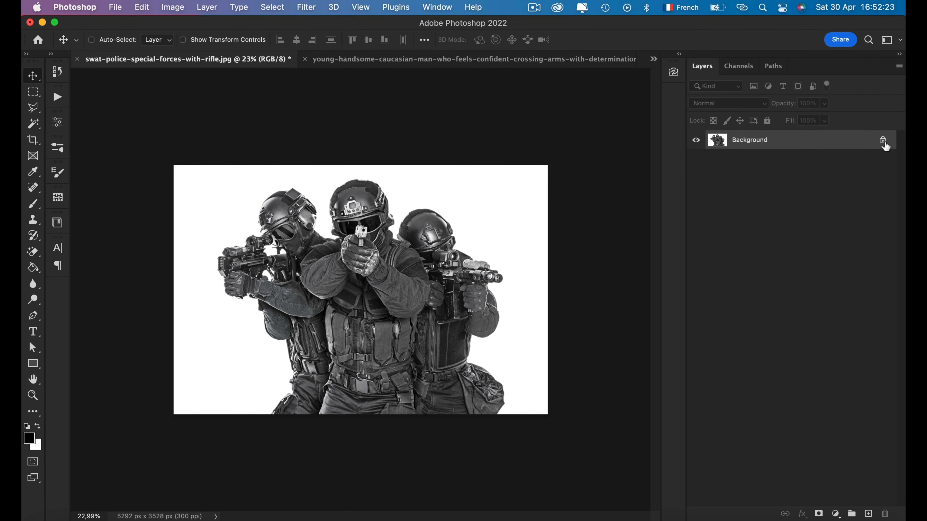
Reopen the Photo Lab Resizer and set the margin width to 2000 and the margin height to 1500.
{"action": "key", "text": "super+0"}
{"action": "key", "text": "super+minus"}
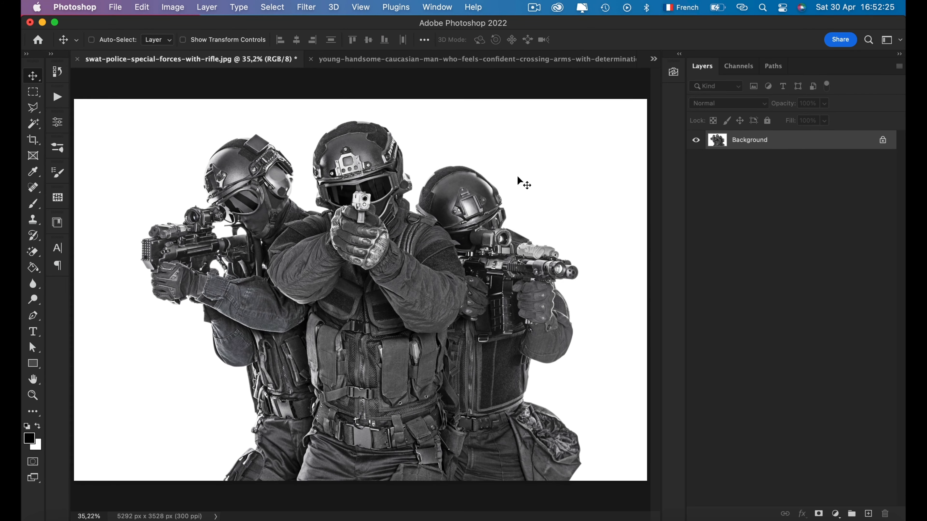
{"action": "left_click", "coordinate": [673, 72]}
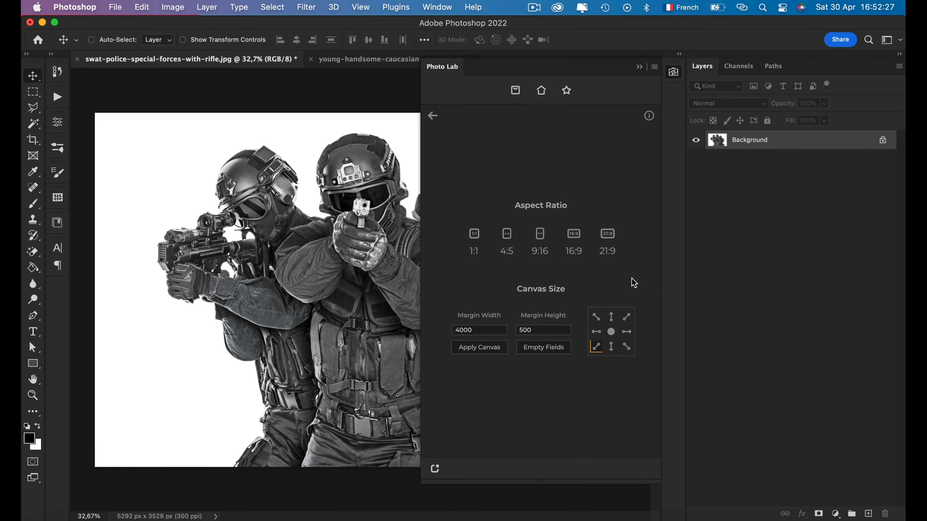
{"action": "left_click_drag", "start_coordinate": [454, 334], "coordinate": [428, 325]}
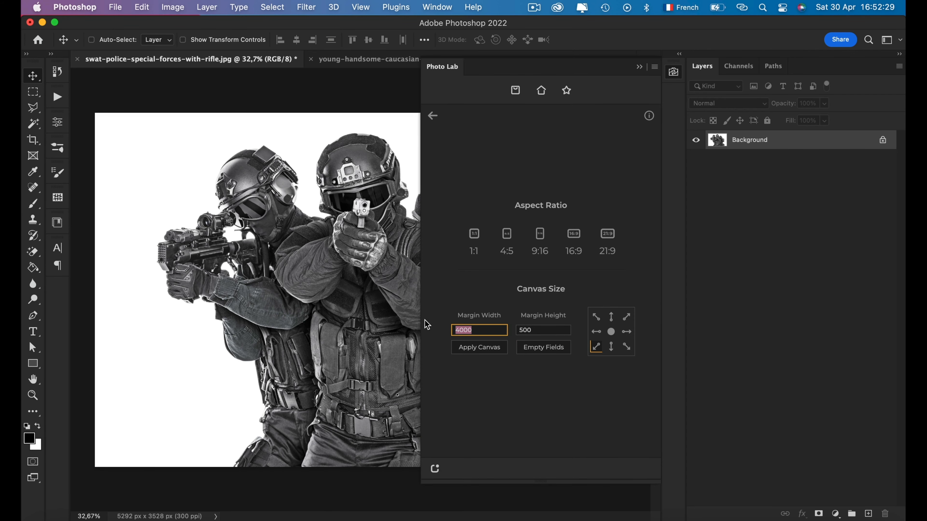
{"action": "type", "text": "2000"}
{"action": "key", "text": "Tab"}
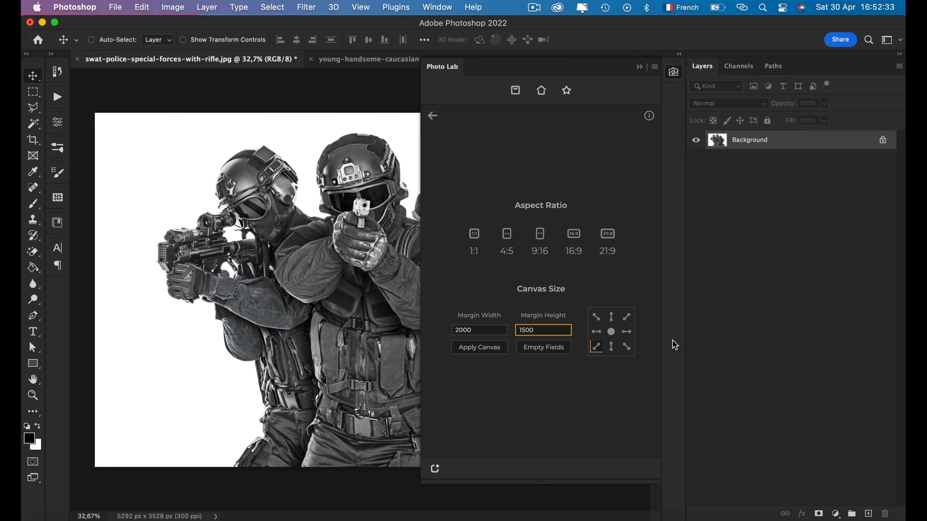
Swap the colours to make black the background colour, and apply the margins to the police photo from the centre.
{"action": "left_click", "coordinate": [611, 331]}
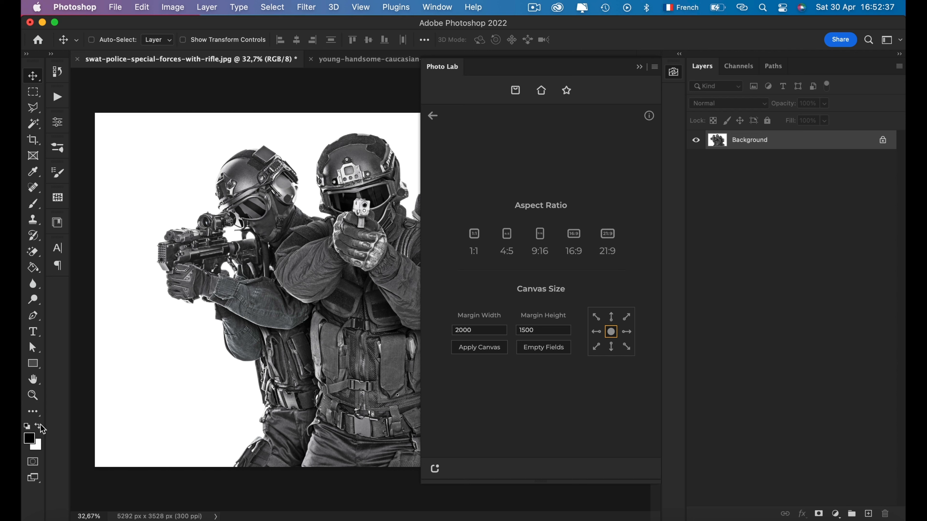
{"action": "left_click", "coordinate": [40, 425]}
{"action": "left_click", "coordinate": [485, 348]}
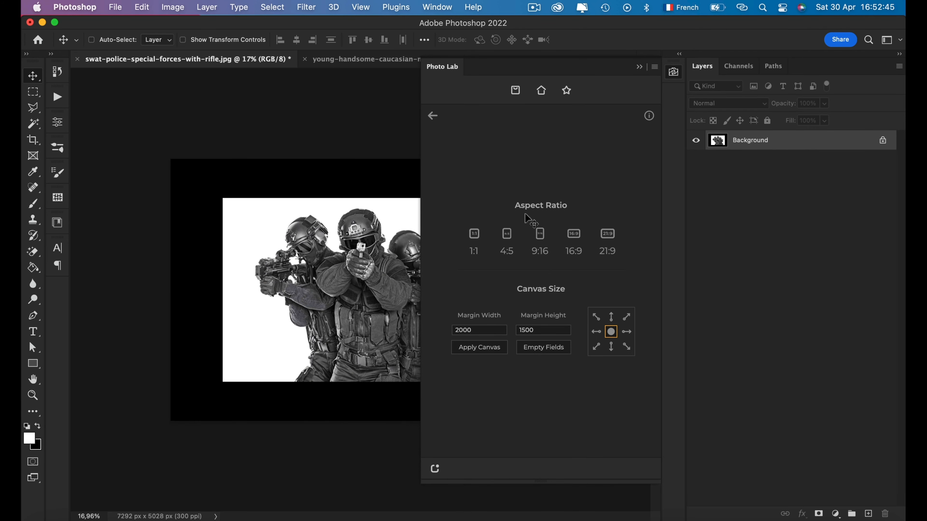
Hide the Photo Lab panel to examine the border around the police photo, and show the panel again.
{"action": "left_click", "coordinate": [673, 72]}
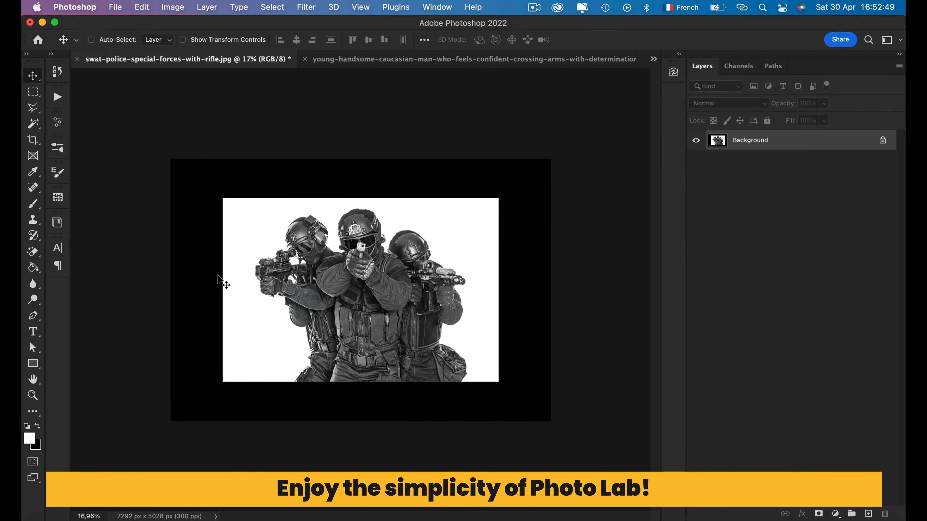
{"action": "key", "text": "super+0"}
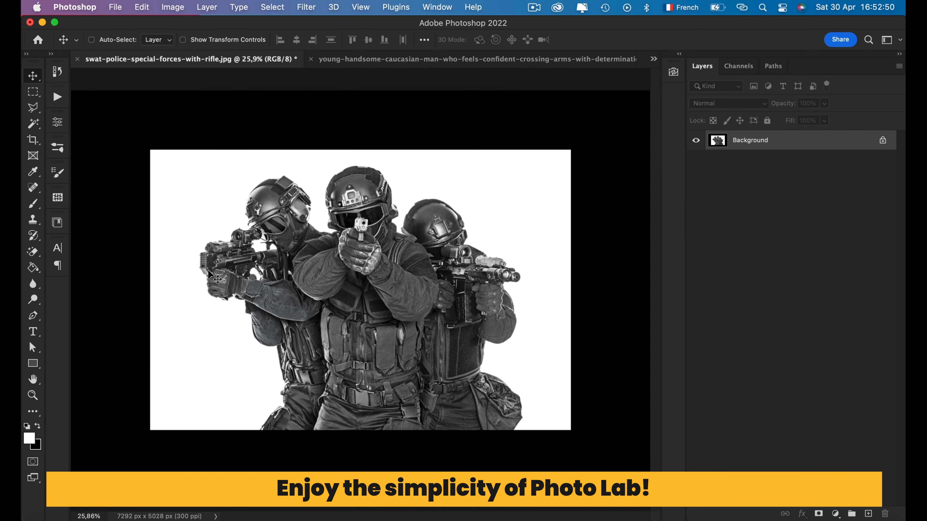
{"action": "left_click", "coordinate": [673, 71]}
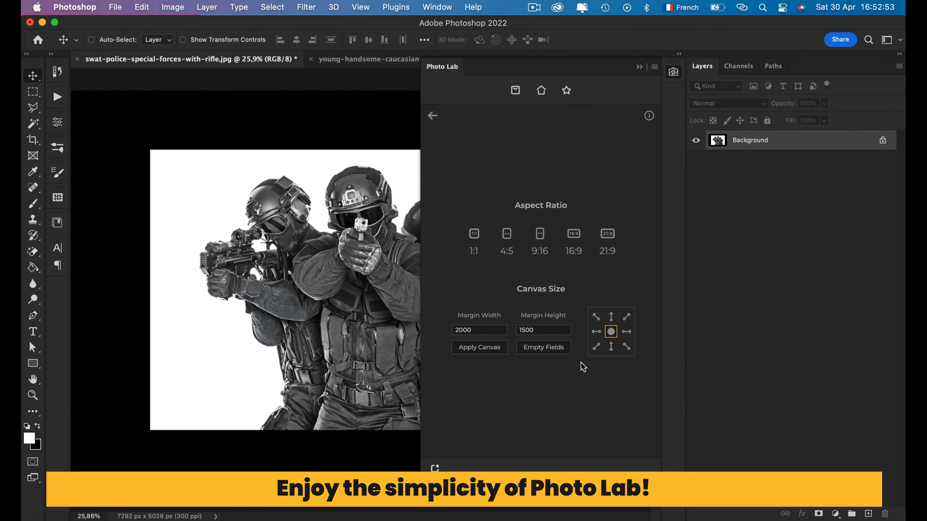